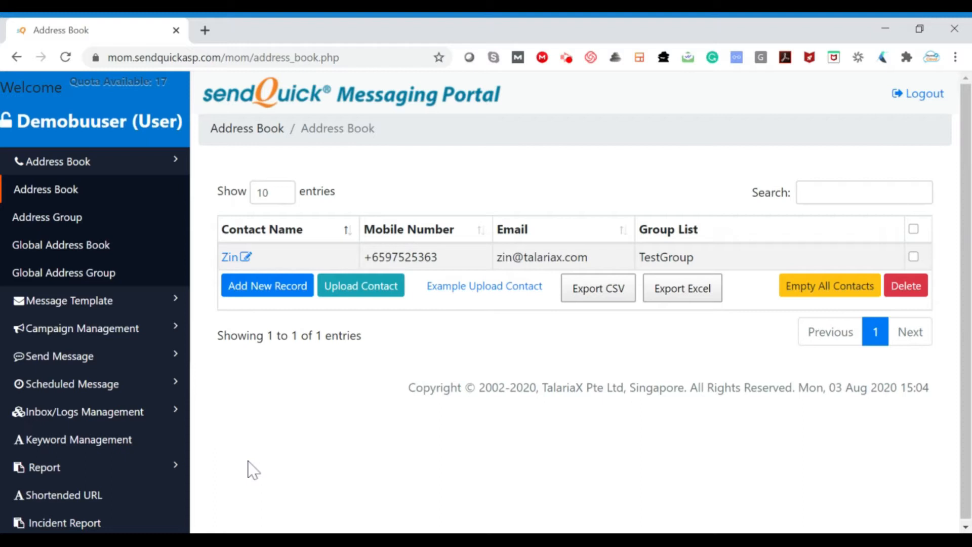
# Open the personal Address Book page and set its contact list to show 100 entries.
pyautogui.click(174, 164)
pyautogui.click(173, 165)
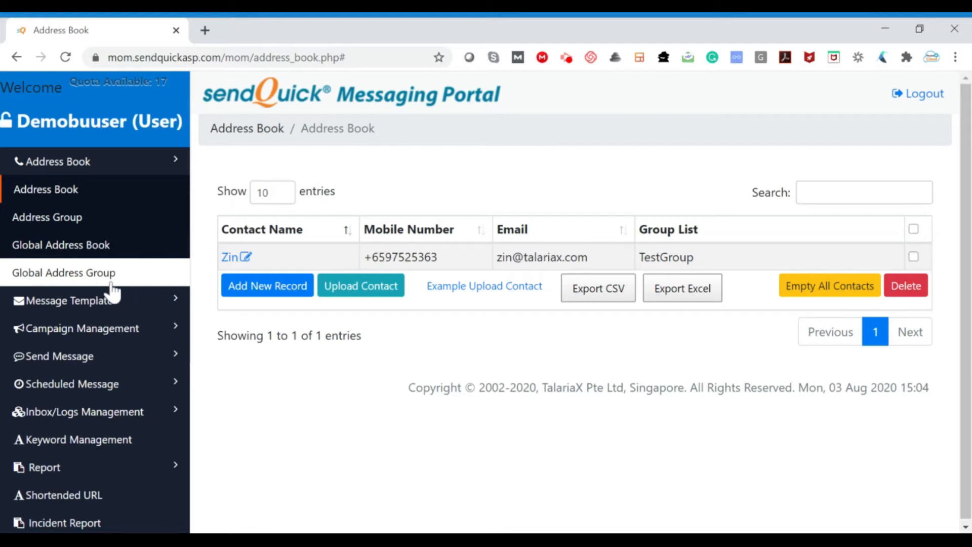
pyautogui.click(80, 195)
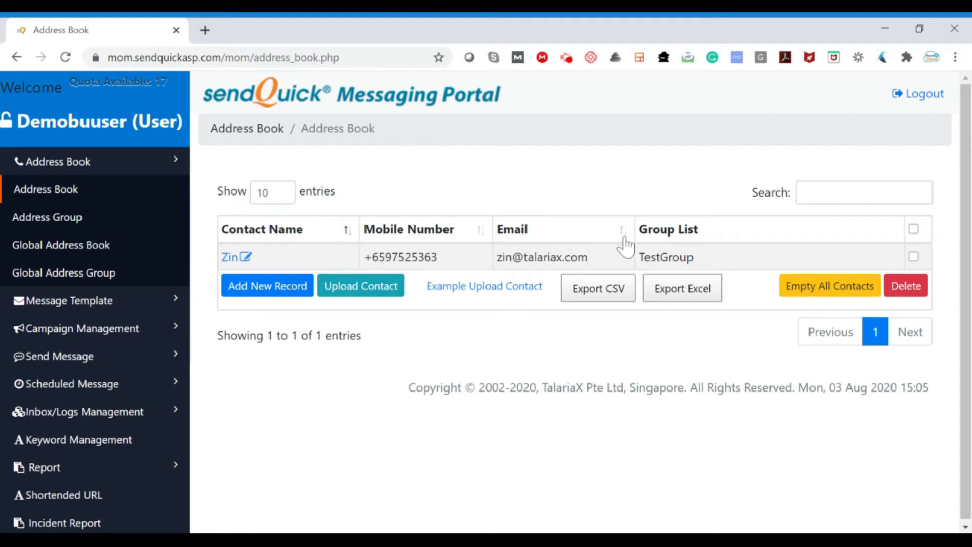
pyautogui.click(276, 198)
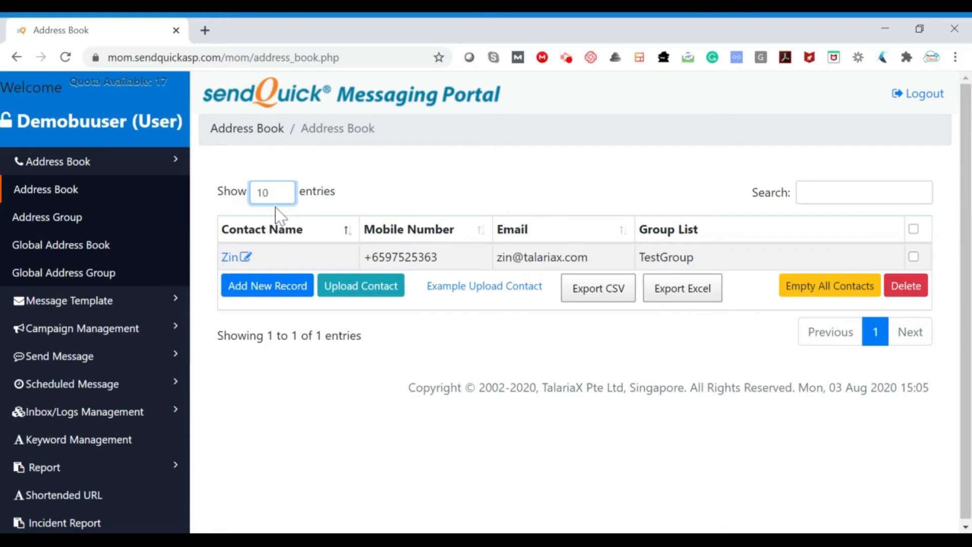
pyautogui.press('Down')
pyautogui.press('Down')
pyautogui.press('Down')
# Start a new personal contact record and fill in the contact's name, mobile number with country code, and e-mail.
pyautogui.click(256, 293)
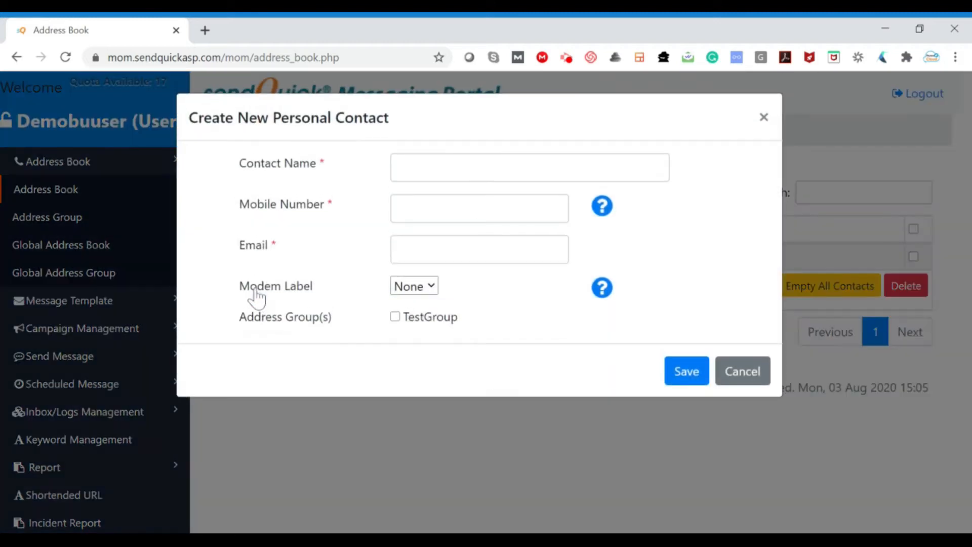
pyautogui.click(458, 172)
pyautogui.click(445, 218)
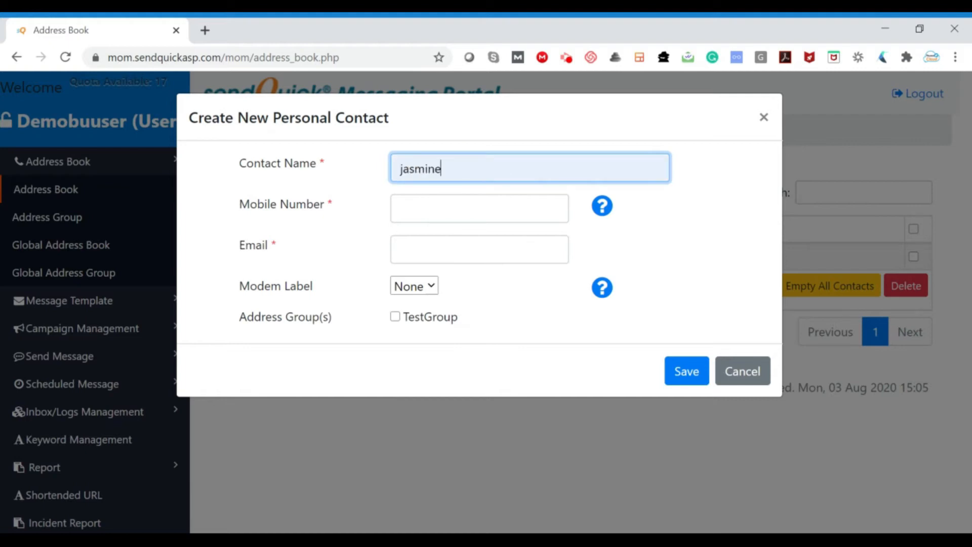
pyautogui.click(446, 211)
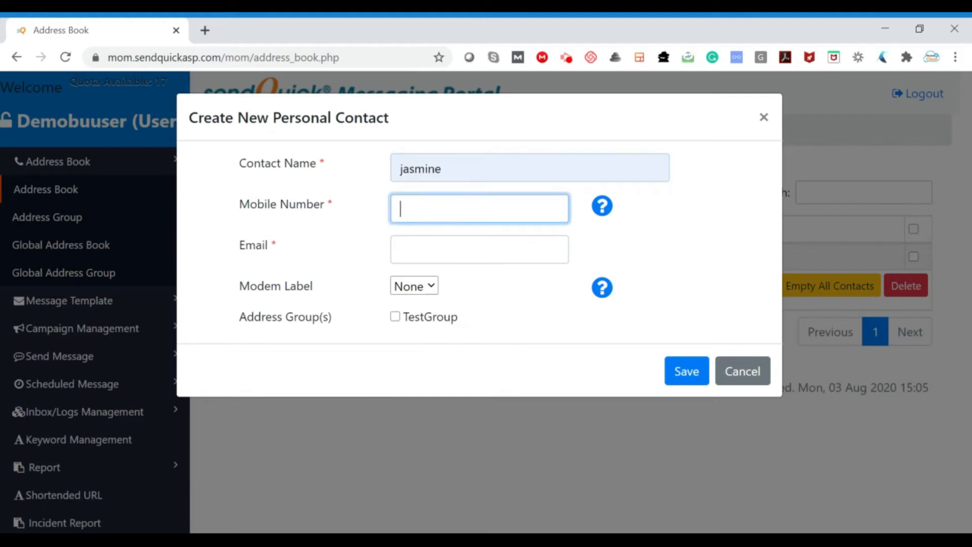
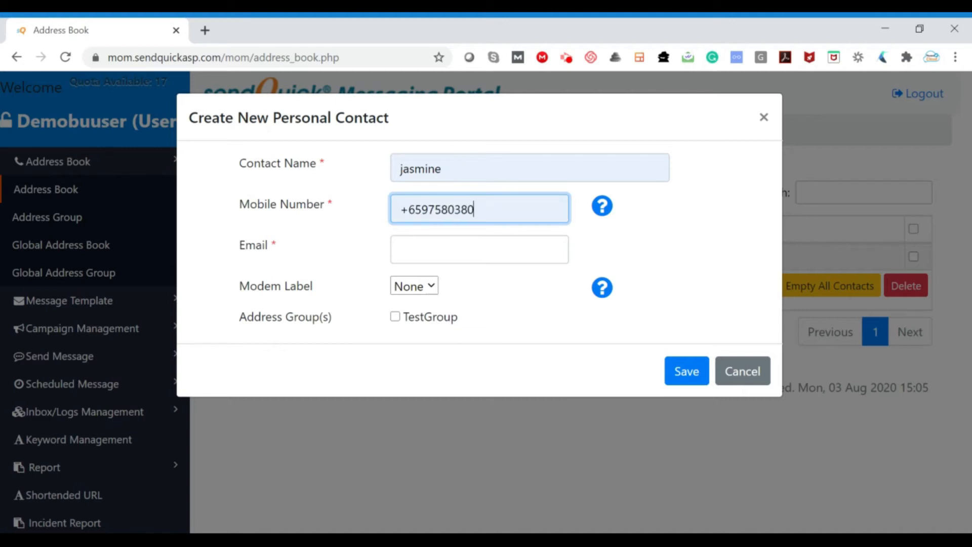
pyautogui.click(478, 249)
pyautogui.hotkey('ctrl', 'v')
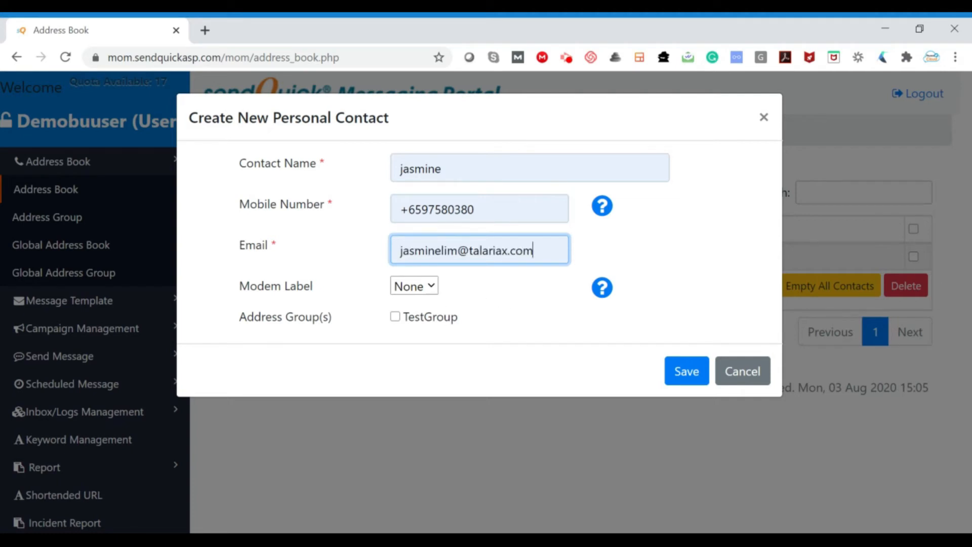
# Assign the new contact to the TestGroup address group and save the record.
pyautogui.click(396, 318)
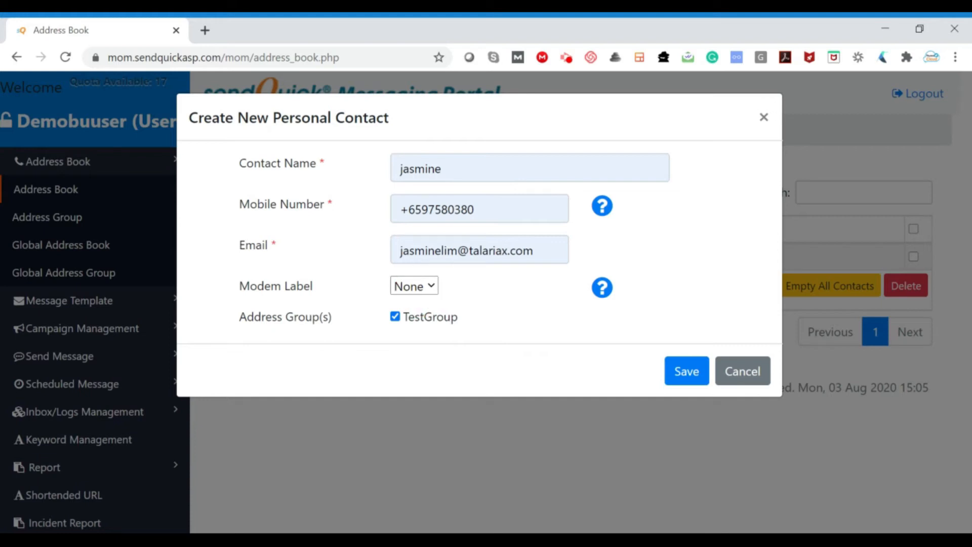
pyautogui.click(528, 298)
pyautogui.click(683, 386)
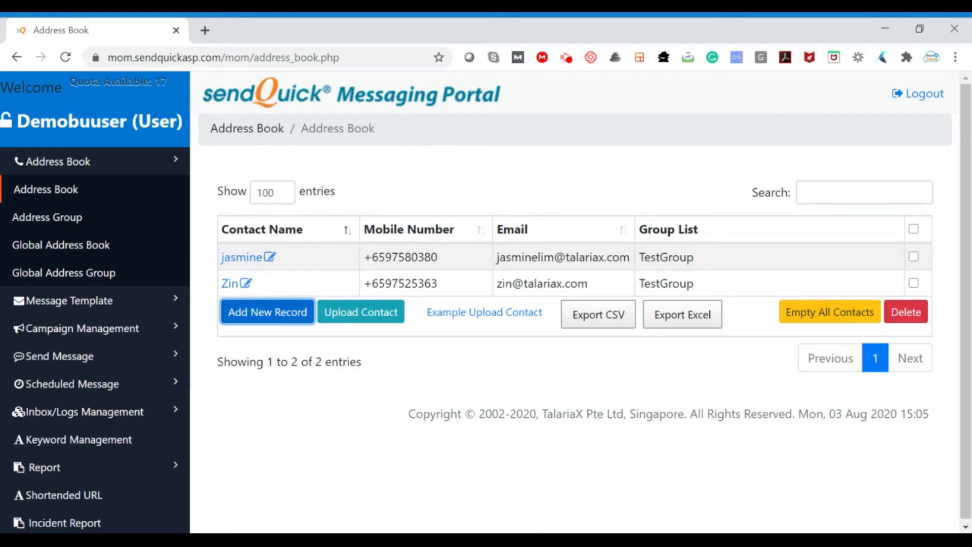
# View the form for adding contacts by file upload and close it without uploading anything.
pyautogui.click(846, 191)
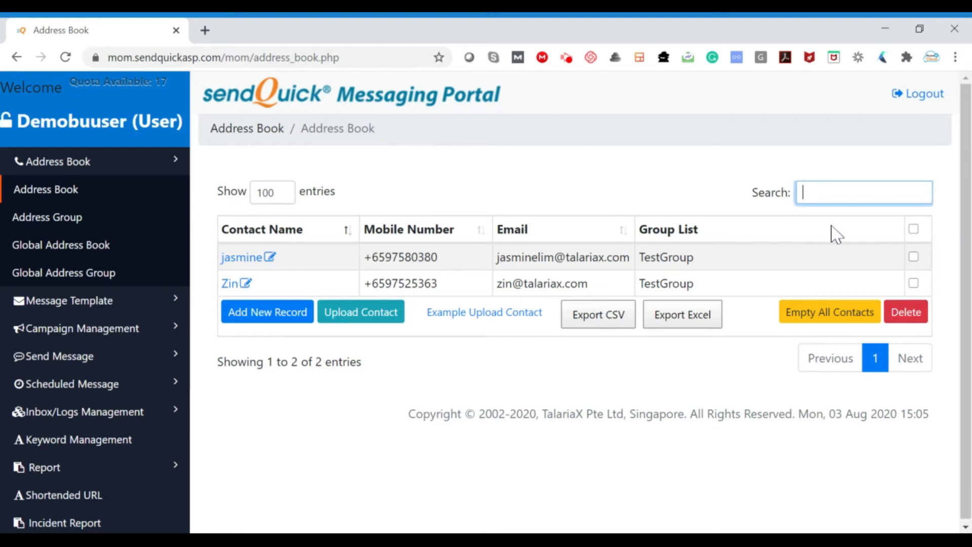
pyautogui.click(383, 327)
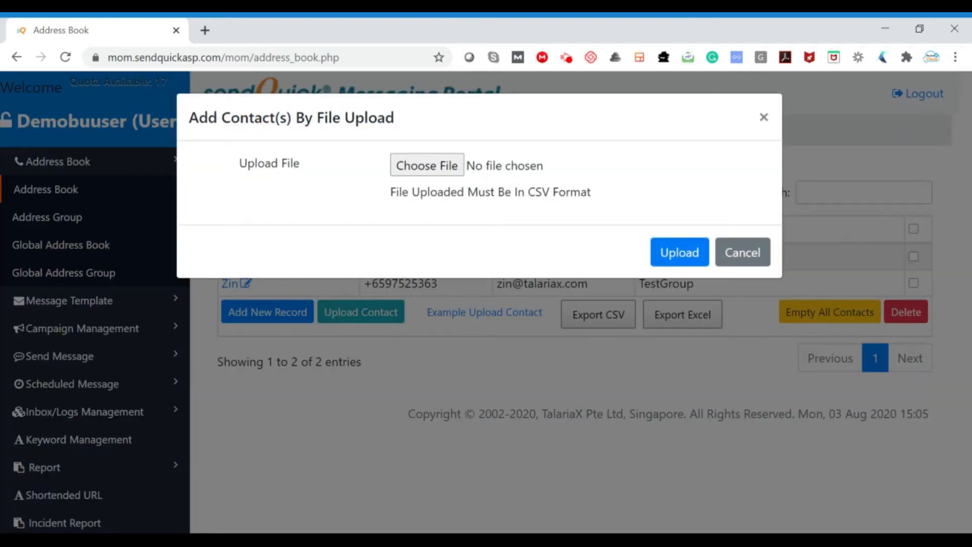
pyautogui.click(738, 251)
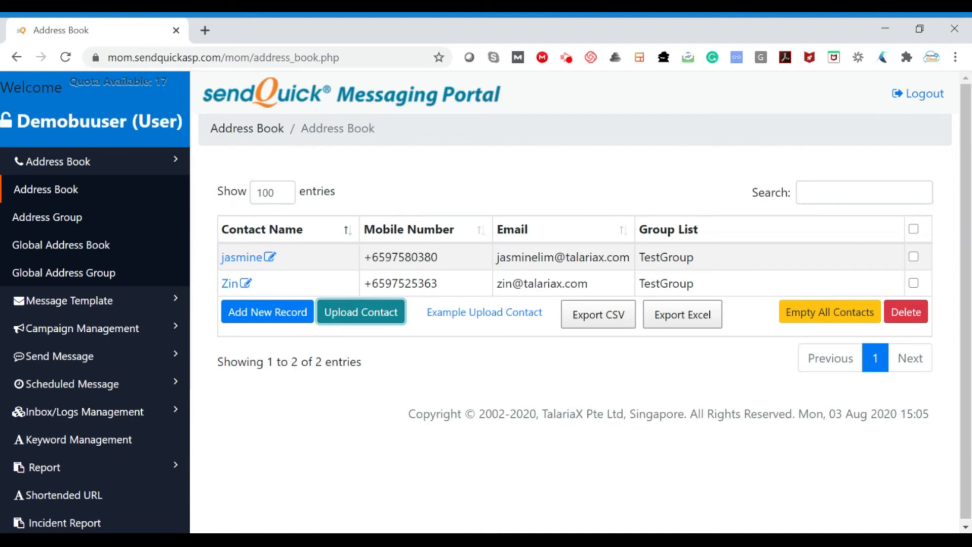
# Delete the newly added contact from the personal address book and accept its permanent removal.
pyautogui.click(914, 256)
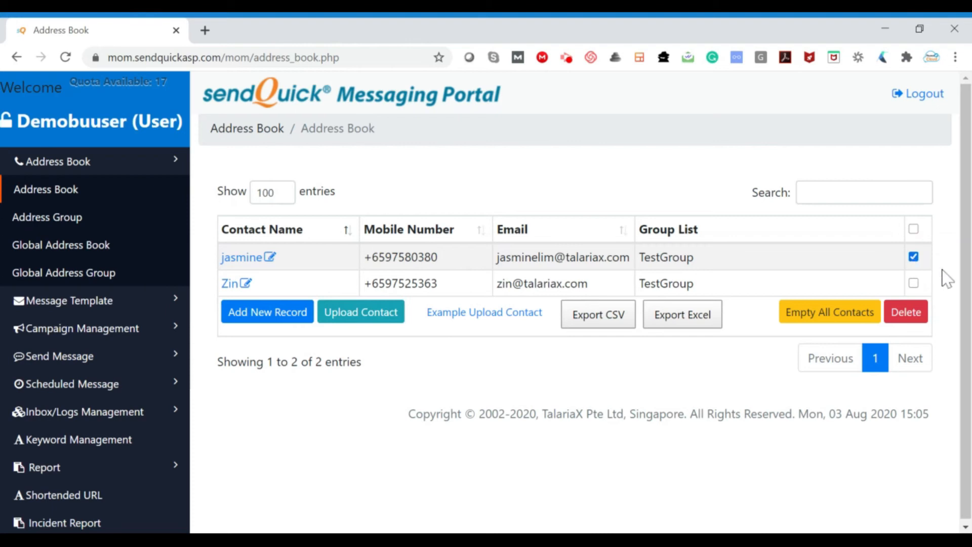
pyautogui.click(919, 318)
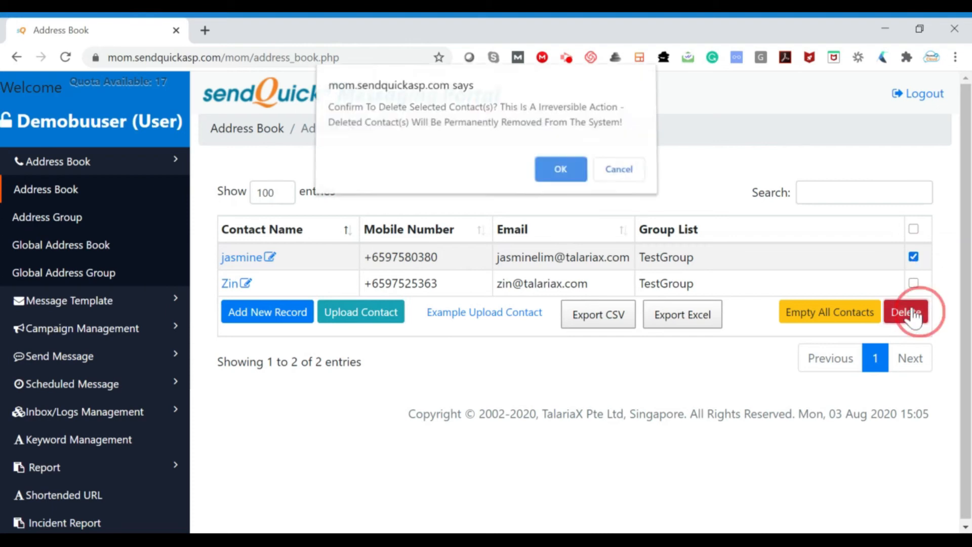
pyautogui.click(561, 174)
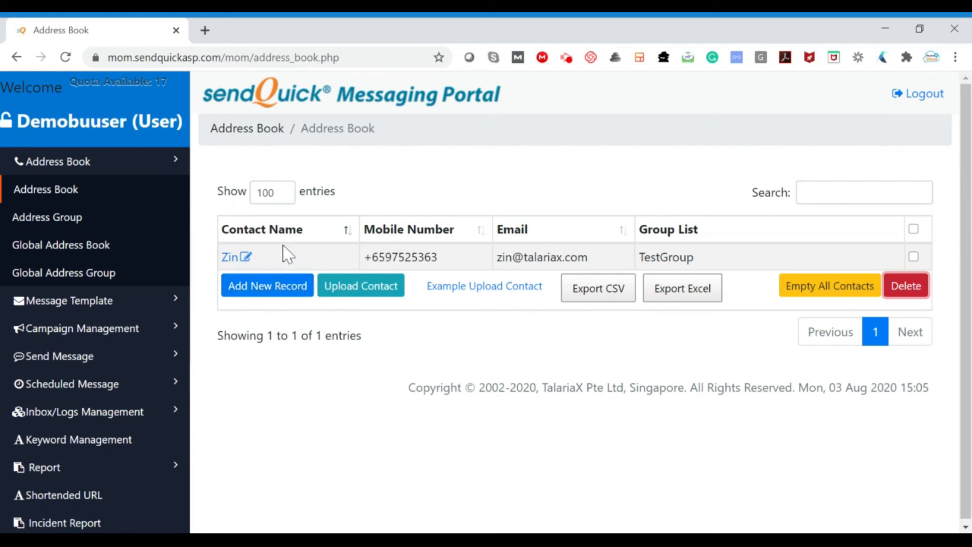
# Create a personal address group named A that includes the one available contact, and save it.
pyautogui.click(103, 220)
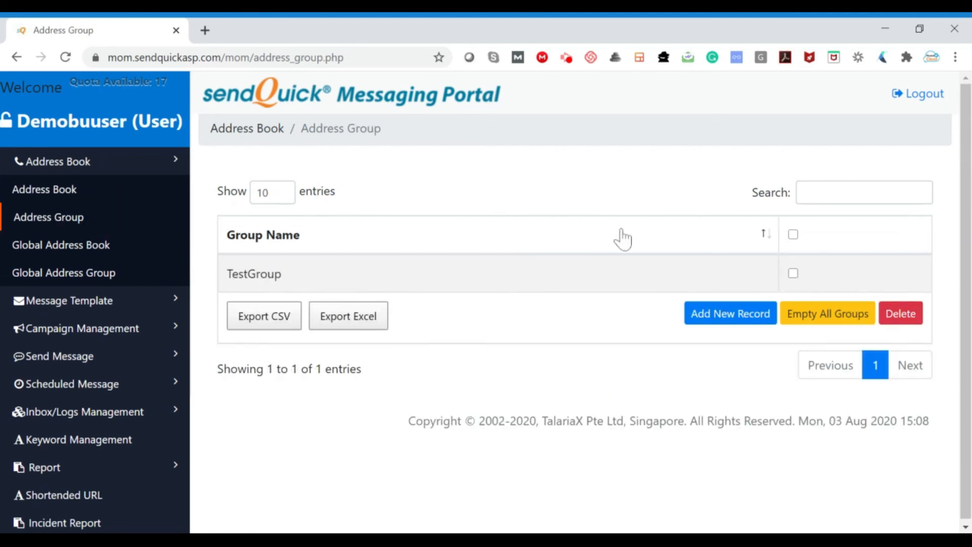
pyautogui.click(732, 320)
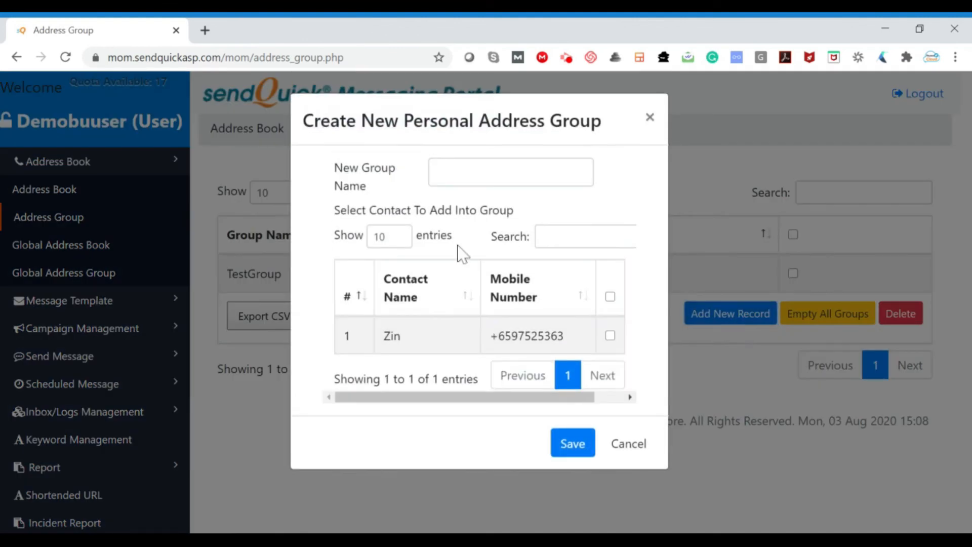
pyautogui.click(511, 172)
pyautogui.write('A')
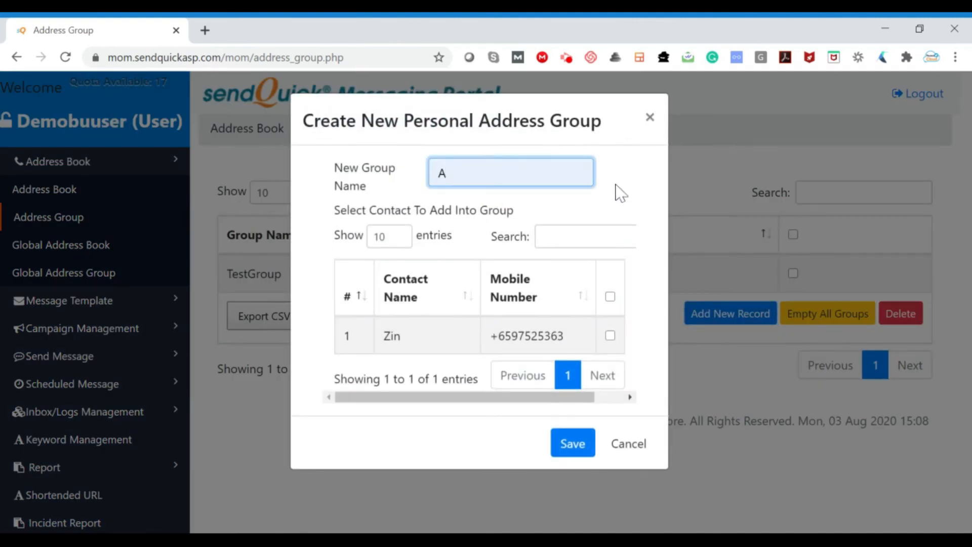
pyautogui.click(611, 336)
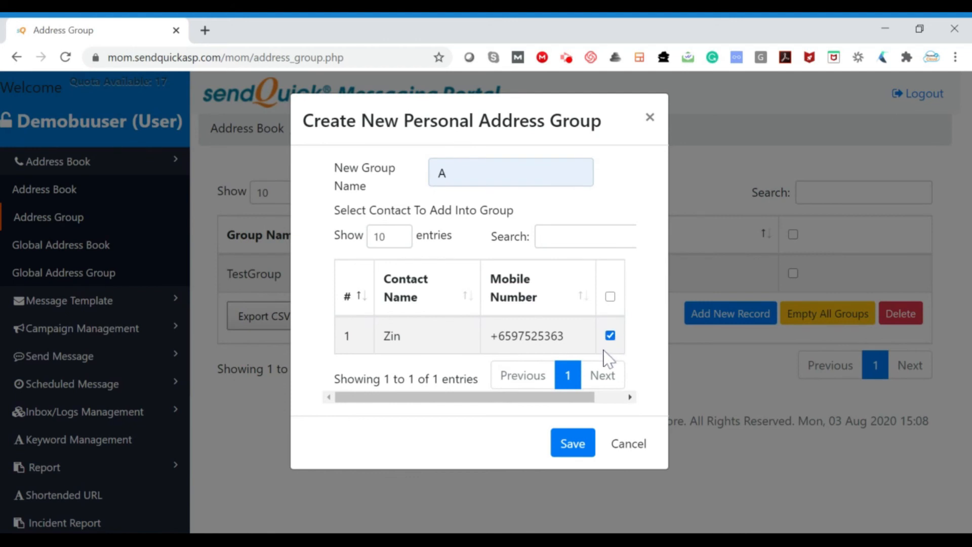
pyautogui.click(572, 445)
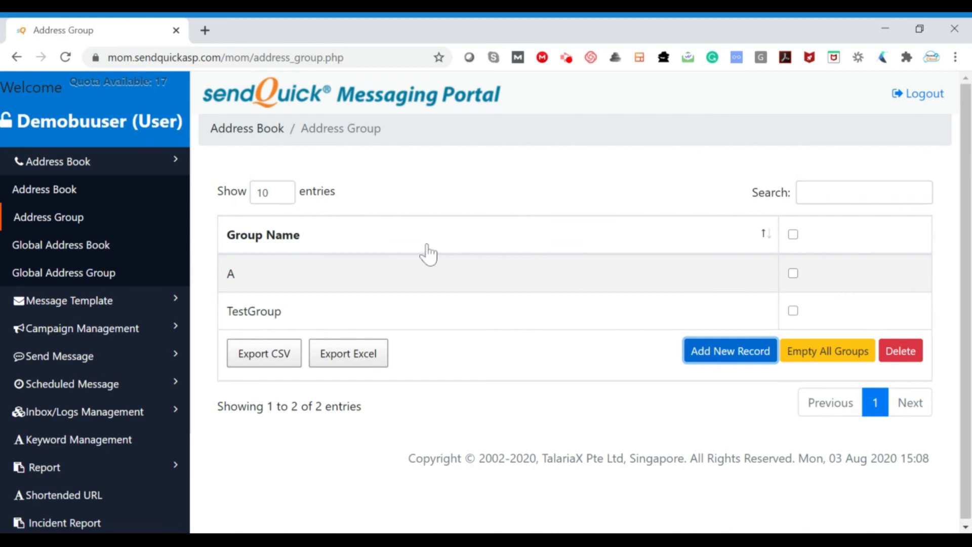
# Set the address group list to show 100 entries.
pyautogui.click(279, 194)
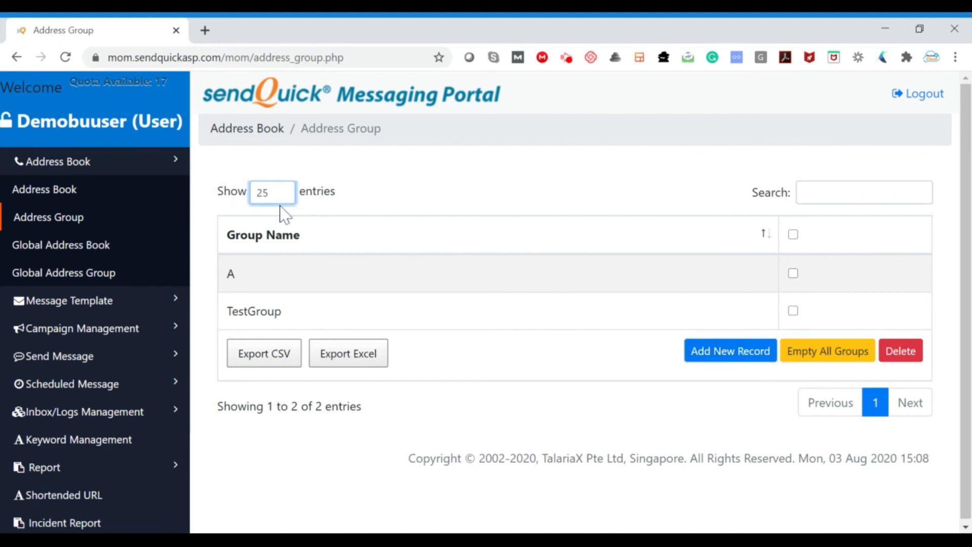
pyautogui.click(277, 228)
pyautogui.click(267, 189)
pyautogui.click(288, 234)
pyautogui.click(849, 194)
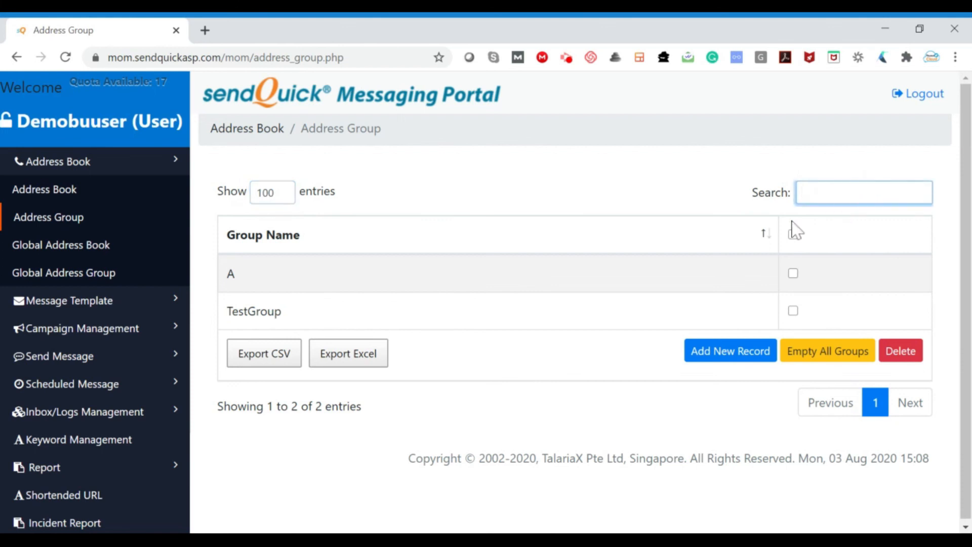
# Switch the group list's sorting by Group Name between ascending and descending, ending on ascending order.
pyautogui.click(768, 233)
pyautogui.click(767, 233)
pyautogui.click(768, 232)
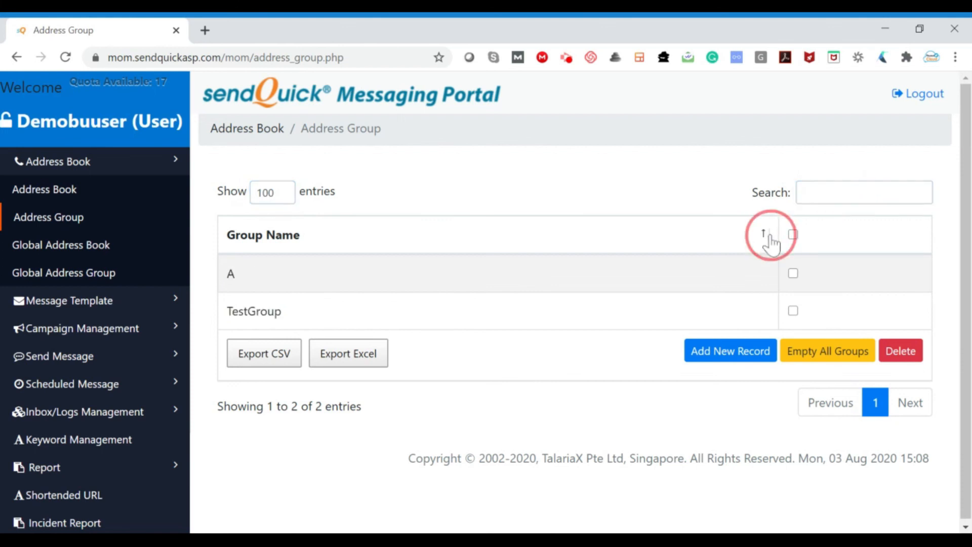
pyautogui.click(768, 233)
pyautogui.click(768, 233)
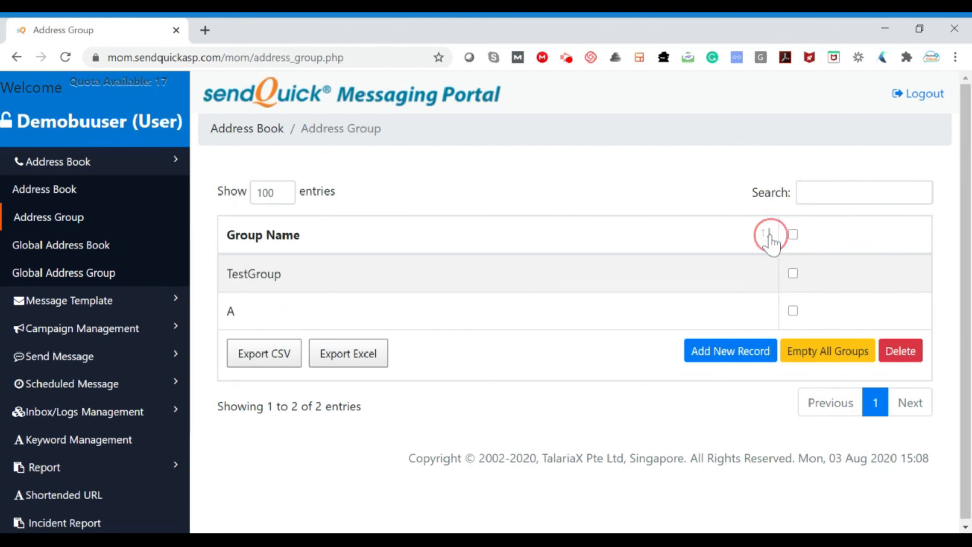
pyautogui.click(769, 233)
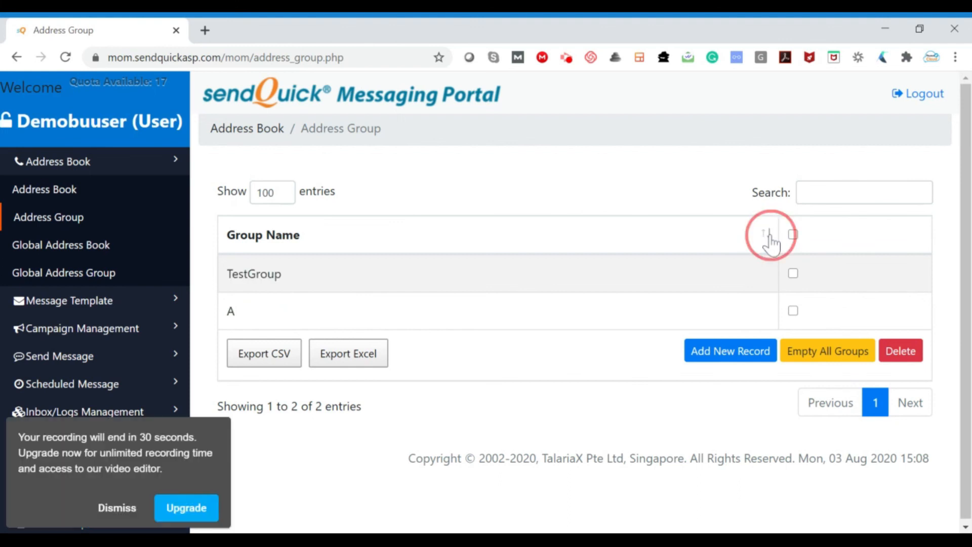
pyautogui.click(117, 508)
pyautogui.click(793, 273)
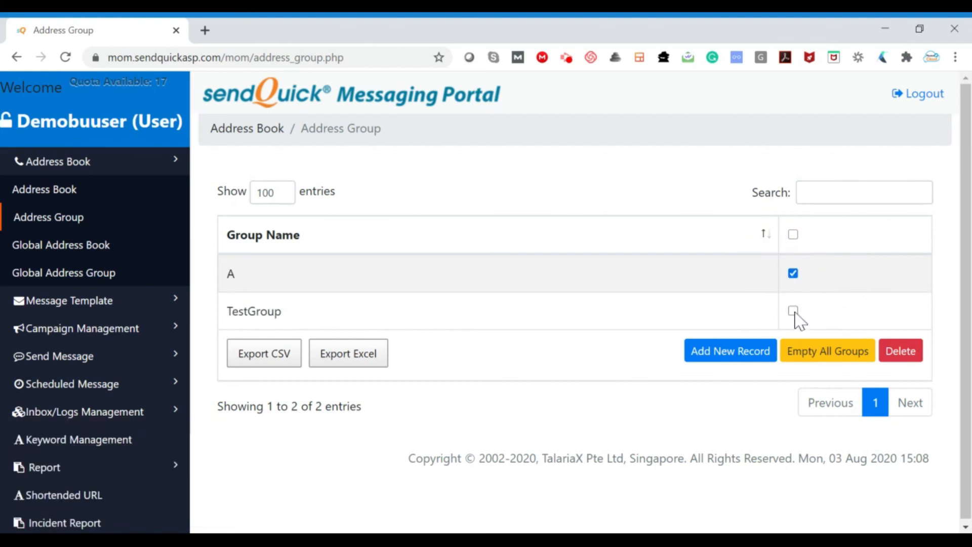
pyautogui.click(797, 274)
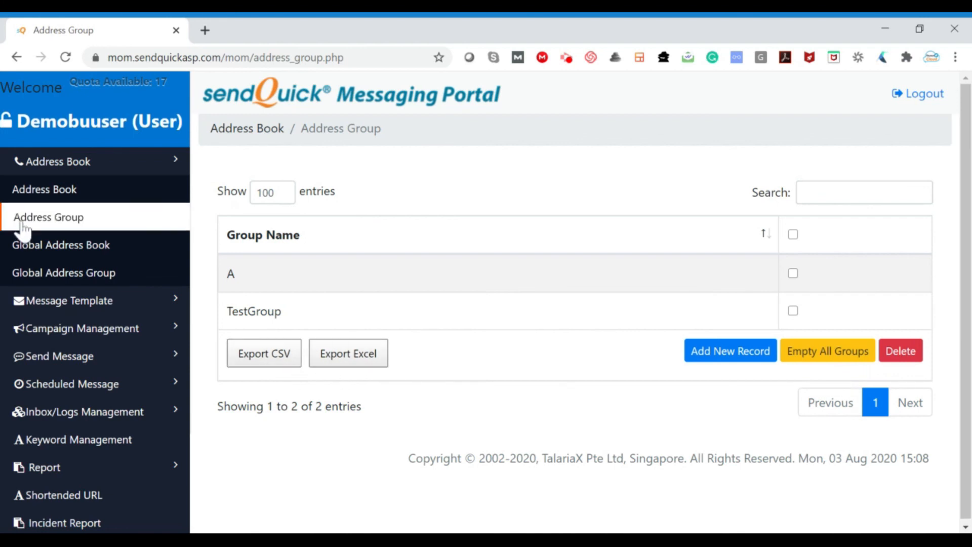
# View the Global Address Book page and proceed to the Global Address Group page.
pyautogui.click(75, 253)
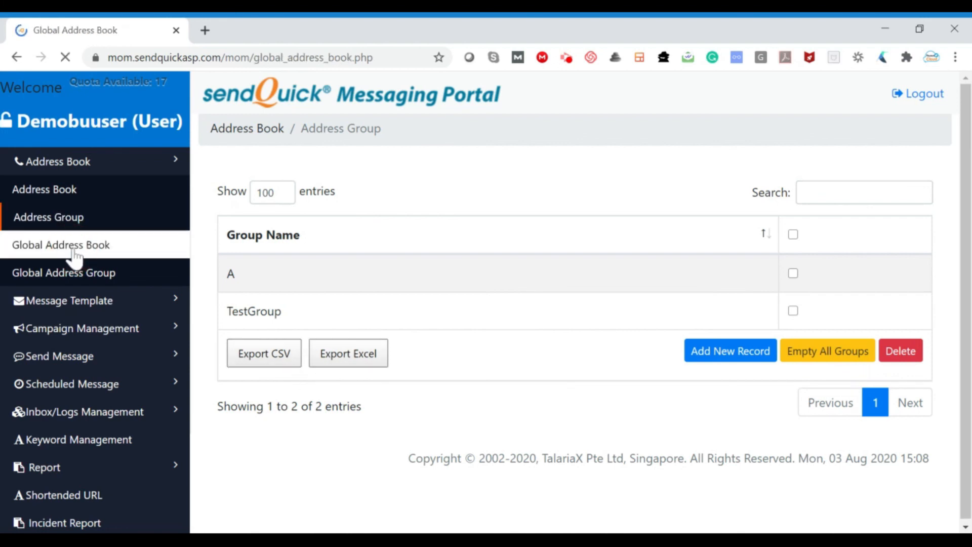
pyautogui.click(105, 274)
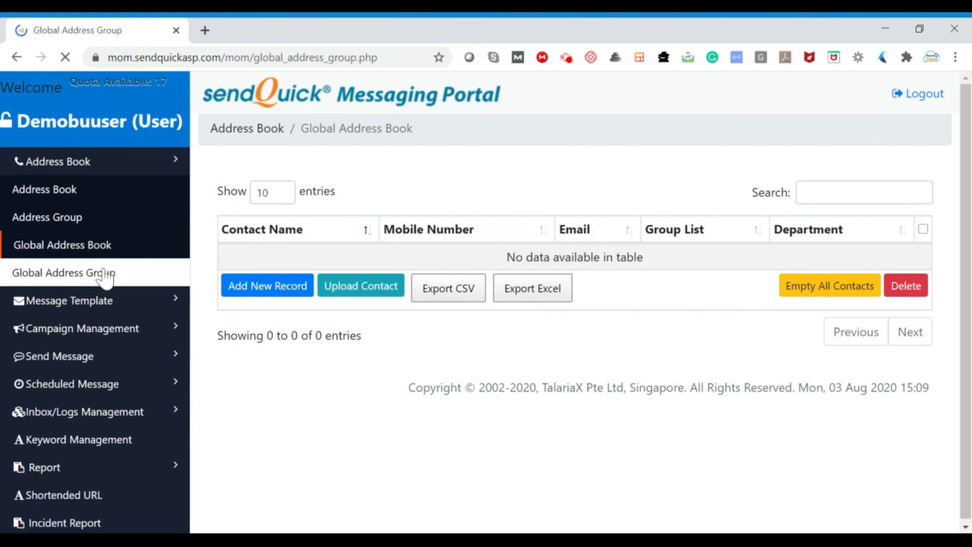